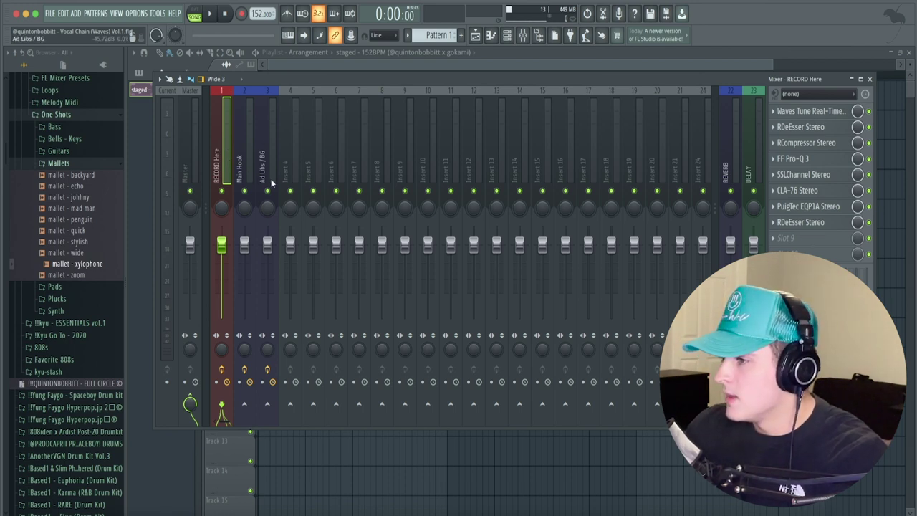
# - Select the RECORD Here mixer track and look through its options for opening, saving and browsing mixer track states
pyautogui.click(239, 152)
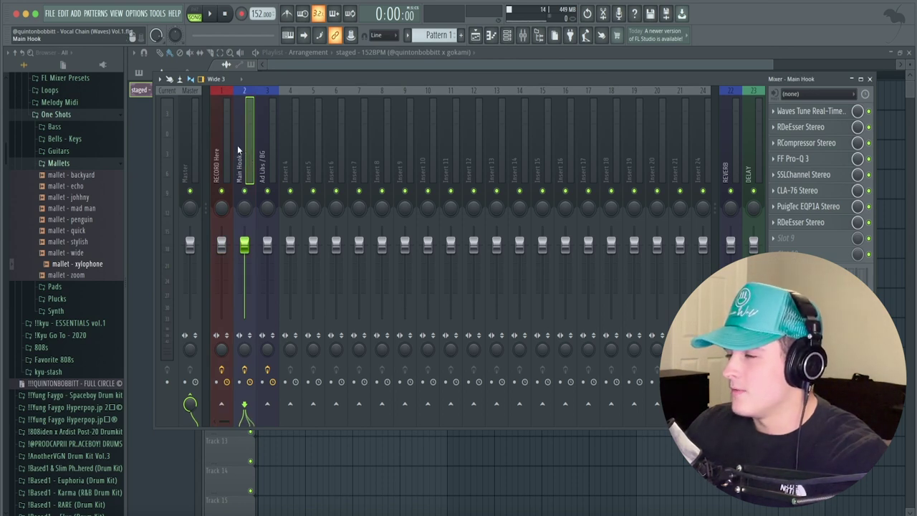
pyautogui.click(219, 154)
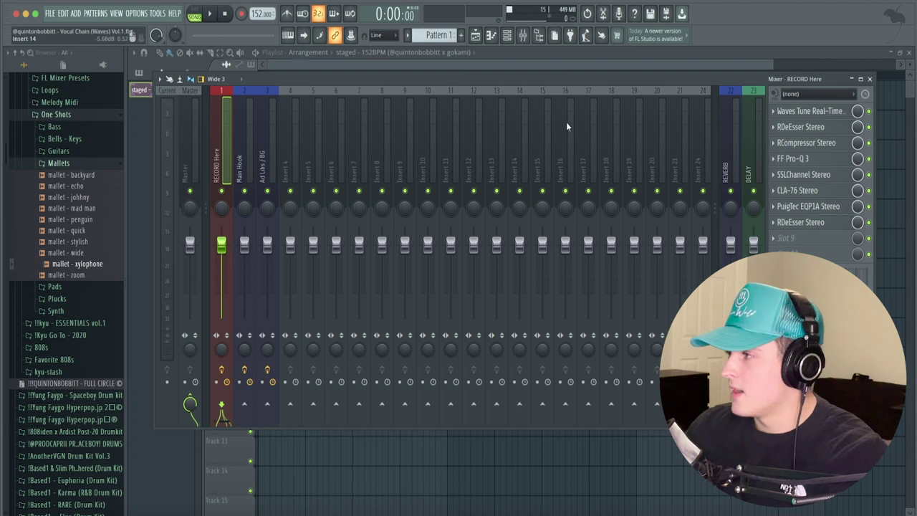
pyautogui.rightClick(226, 135)
pyautogui.moveTo(267, 143)
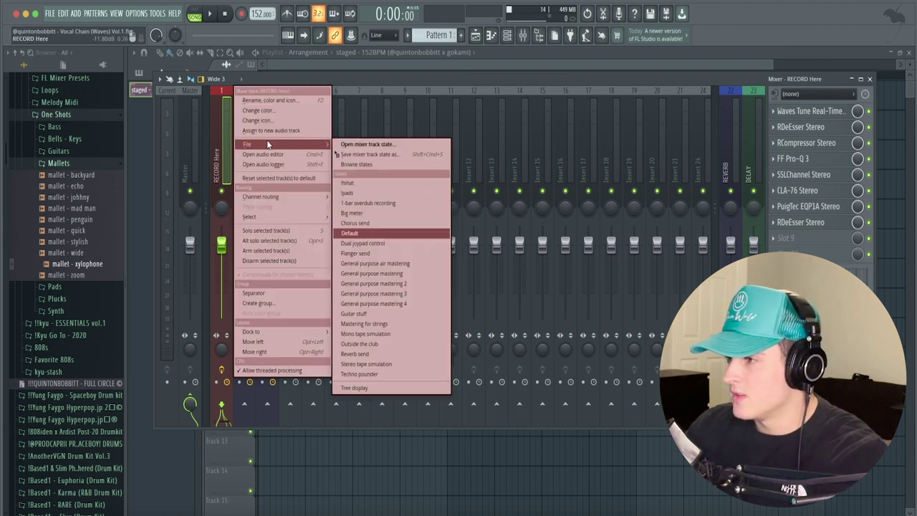
pyautogui.click(372, 164)
pyautogui.moveTo(230, 176); pyautogui.dragTo(218, 161)
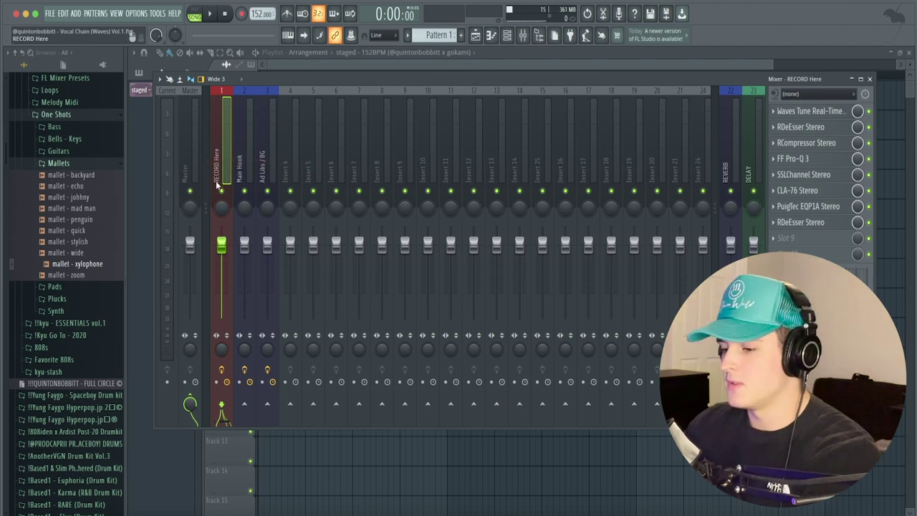
# - Examine the RCompressor settings on the RECORD Here track, closing the plugin when done
pyautogui.click(808, 144)
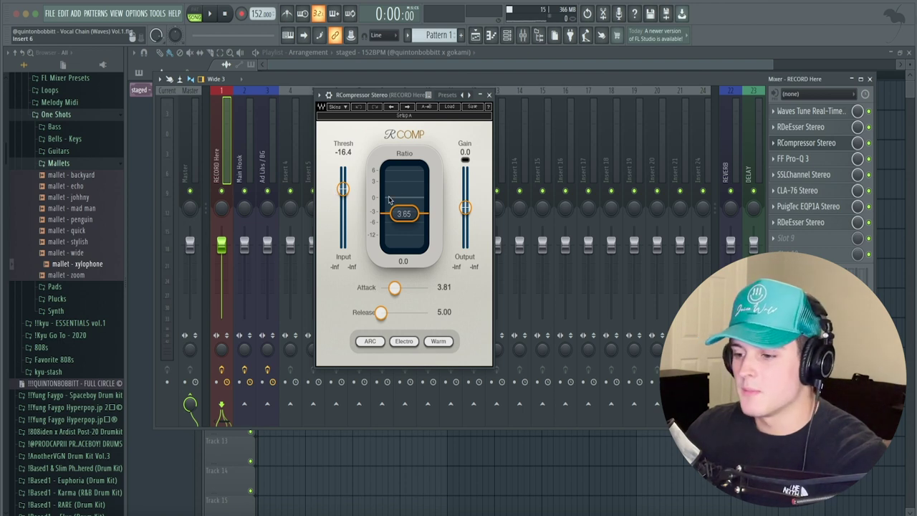
pyautogui.click(488, 95)
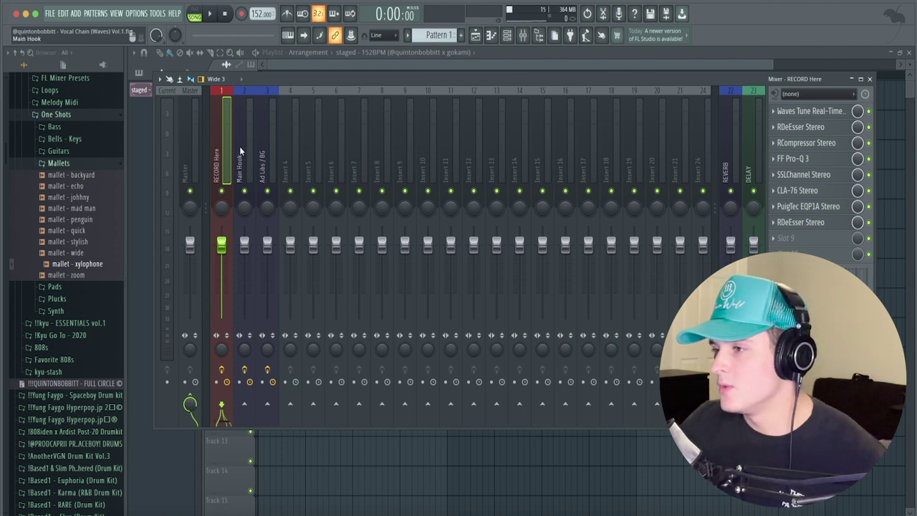
# - Try the mono Input 1 of the audio interface as the RECORD Here track's input
pyautogui.click(801, 94)
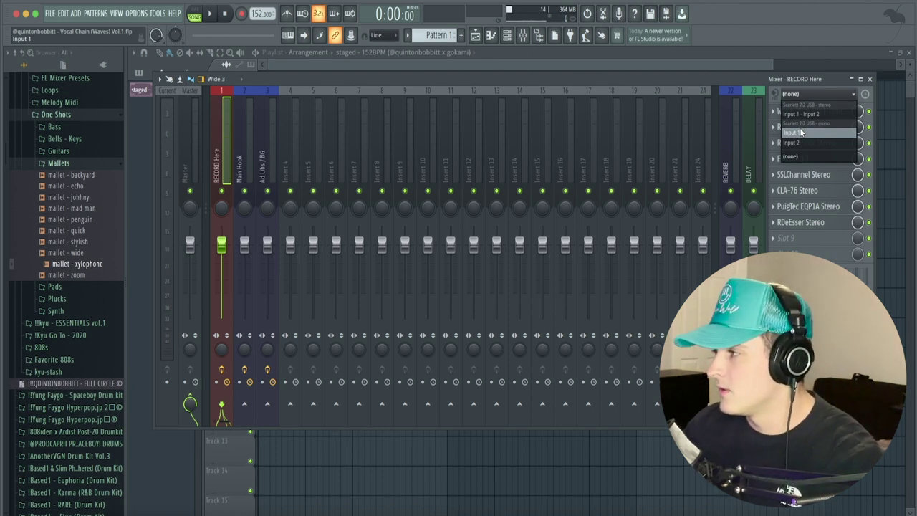
pyautogui.click(799, 133)
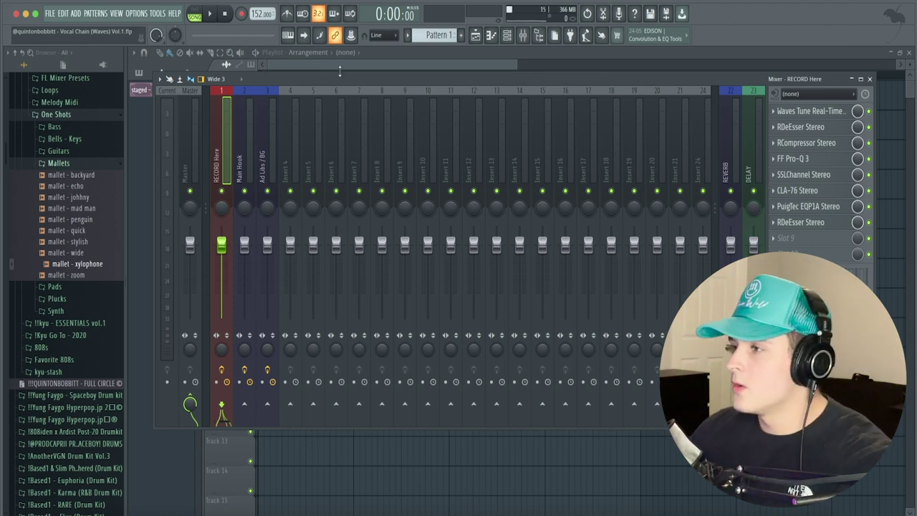
# - Set the Note Transition of Waves Tune Real-Time on the RECORD Here track to 4.5 ms
pyautogui.moveTo(343, 76); pyautogui.dragTo(329, 71)
pyautogui.click(781, 106)
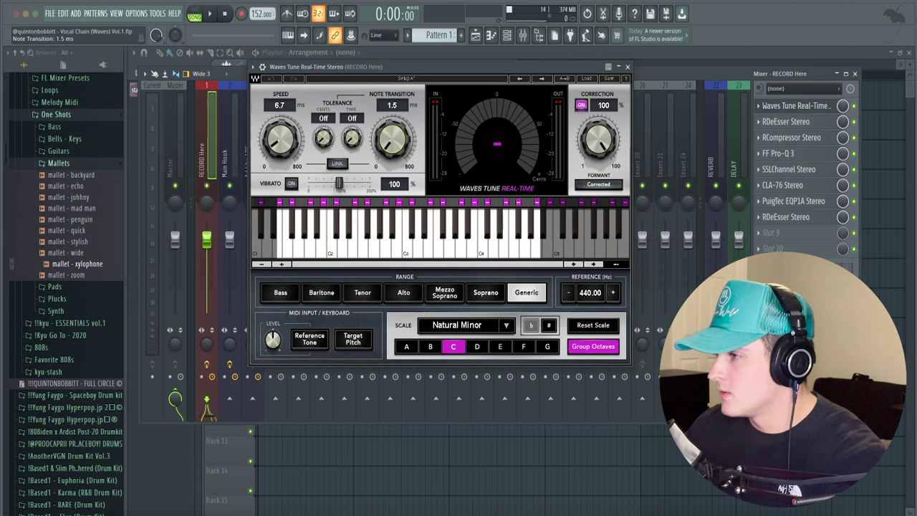
pyautogui.moveTo(391, 142); pyautogui.dragTo(392, 134)
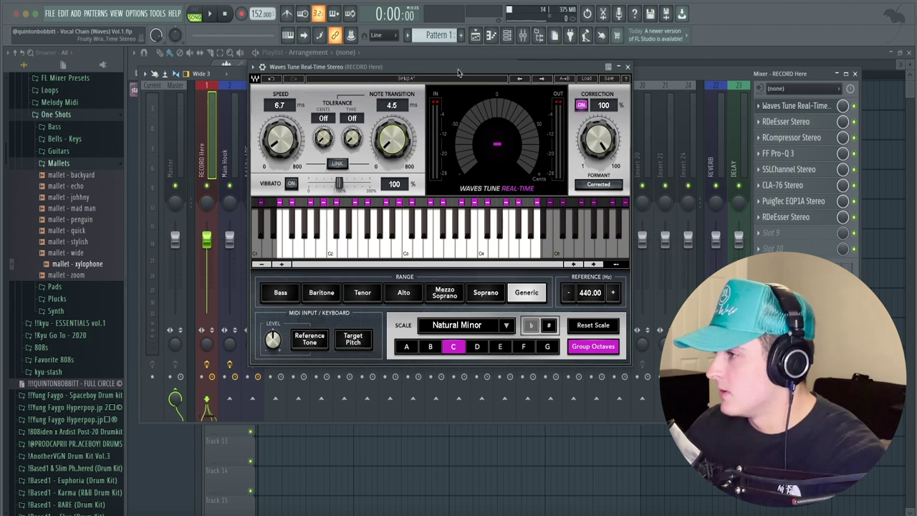
pyautogui.click(626, 84)
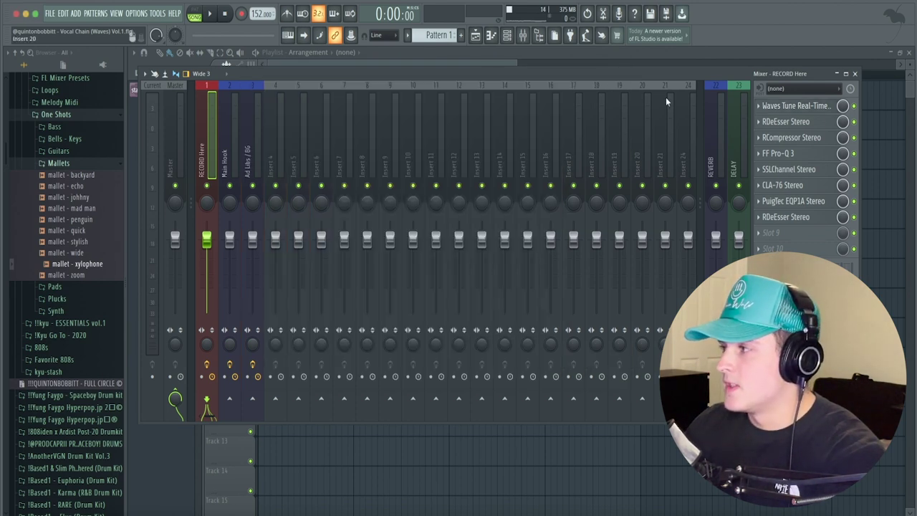
# - Review the first RDeEsser and the RCompressor on the RECORD Here track, checking threshold, ratio, attack and release
pyautogui.click(786, 121)
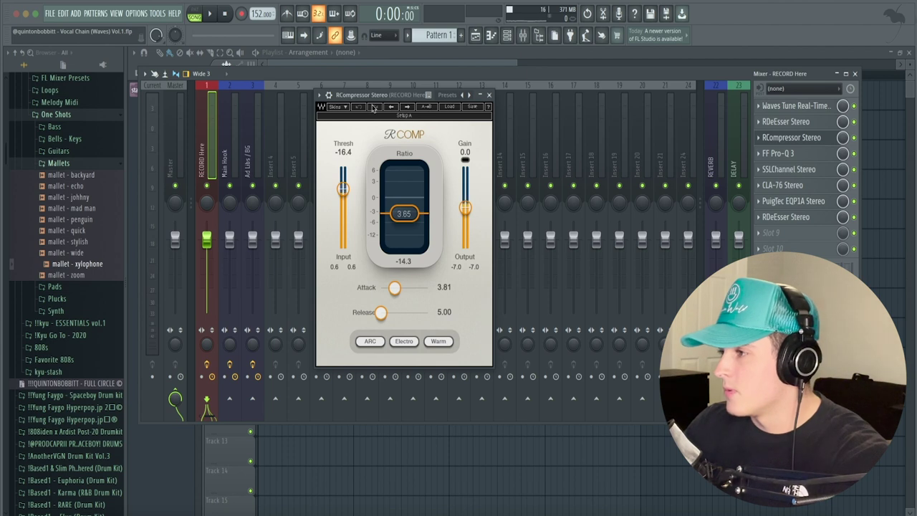
pyautogui.moveTo(383, 89); pyautogui.dragTo(387, 84)
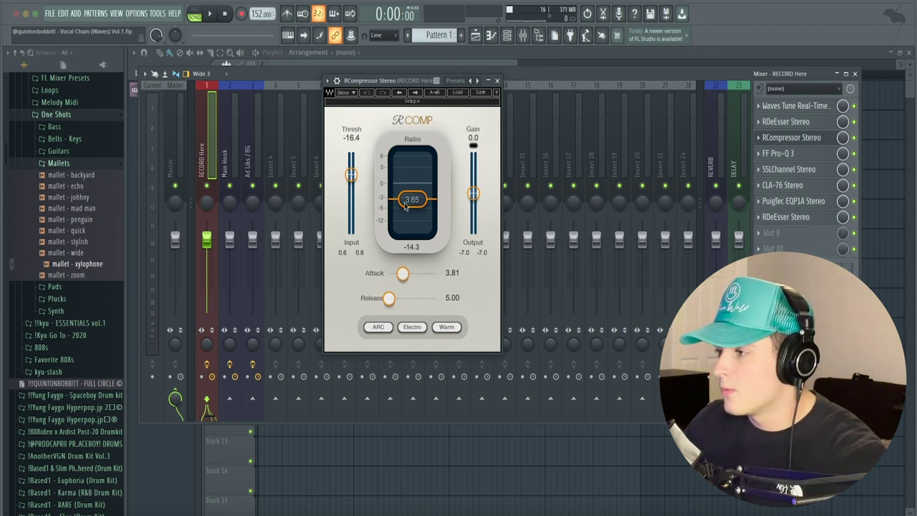
pyautogui.click(497, 80)
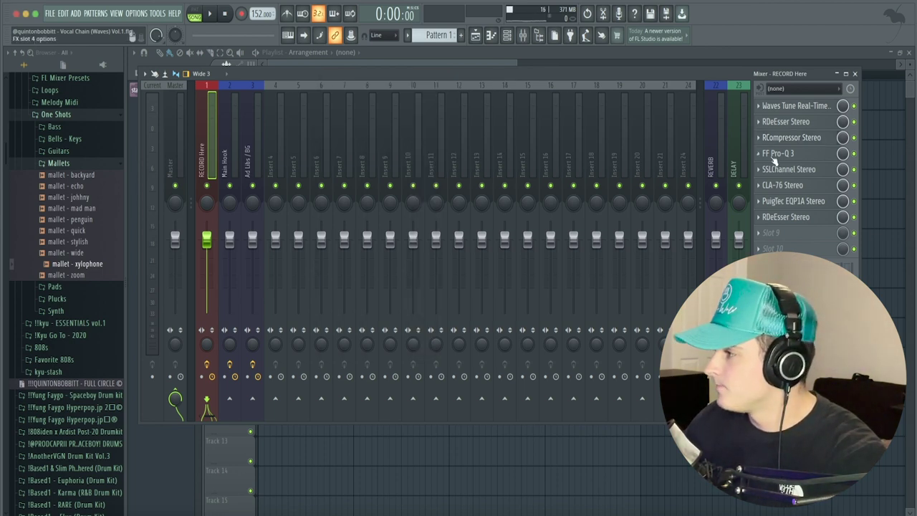
# - Examine the FF Pro-Q 3 equalizer curve and its bands on the RECORD Here track
pyautogui.click(778, 153)
pyautogui.moveTo(304, 96); pyautogui.dragTo(437, 82)
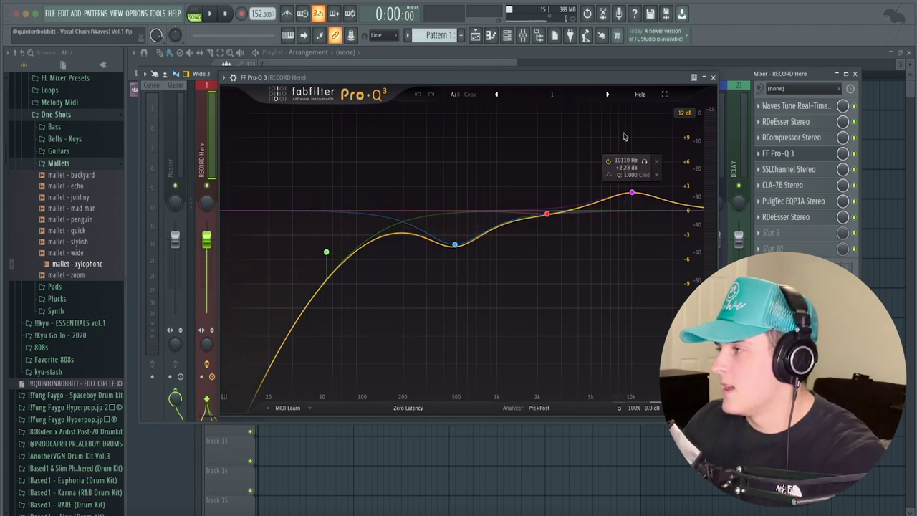
pyautogui.click(714, 78)
# - Inspect the filter, EQ and dynamics settings of SSLChannel and the compression settings of CLA-76 on the RECORD Here track
pyautogui.moveTo(320, 77); pyautogui.dragTo(418, 78)
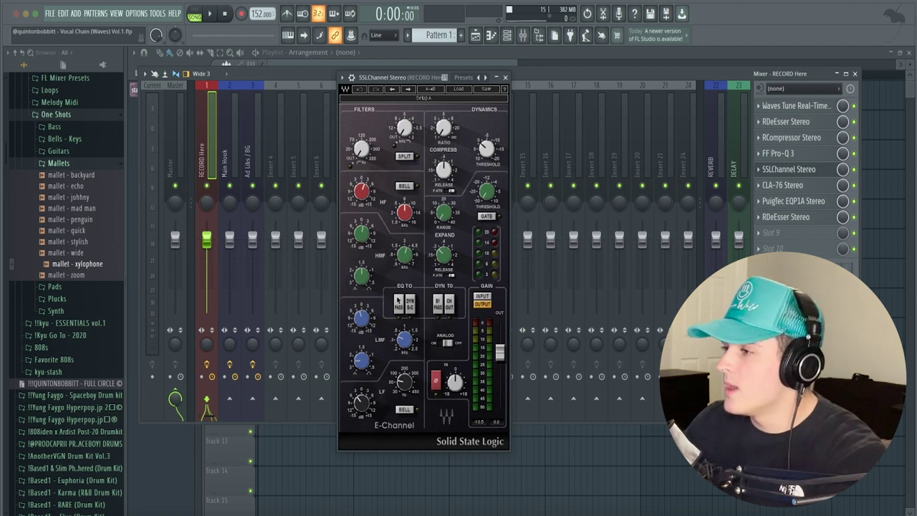
pyautogui.moveTo(413, 77); pyautogui.dragTo(419, 70)
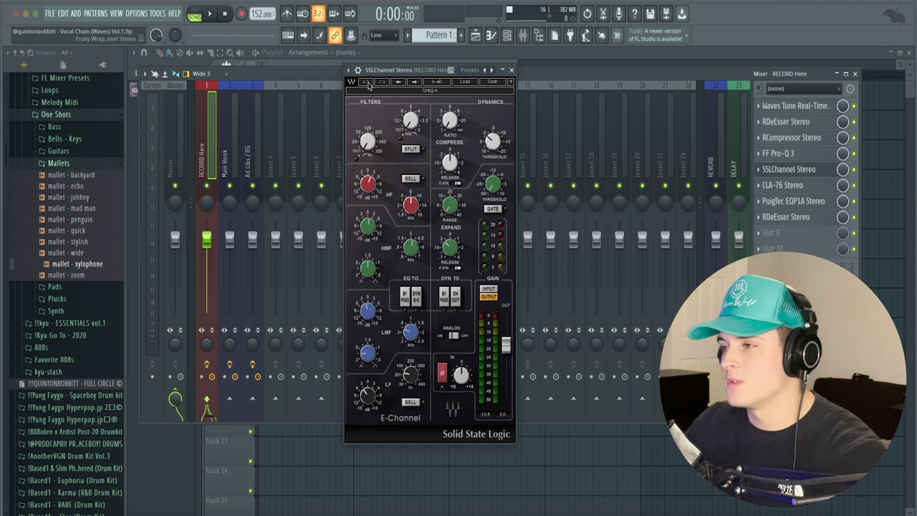
pyautogui.moveTo(397, 72); pyautogui.dragTo(392, 72)
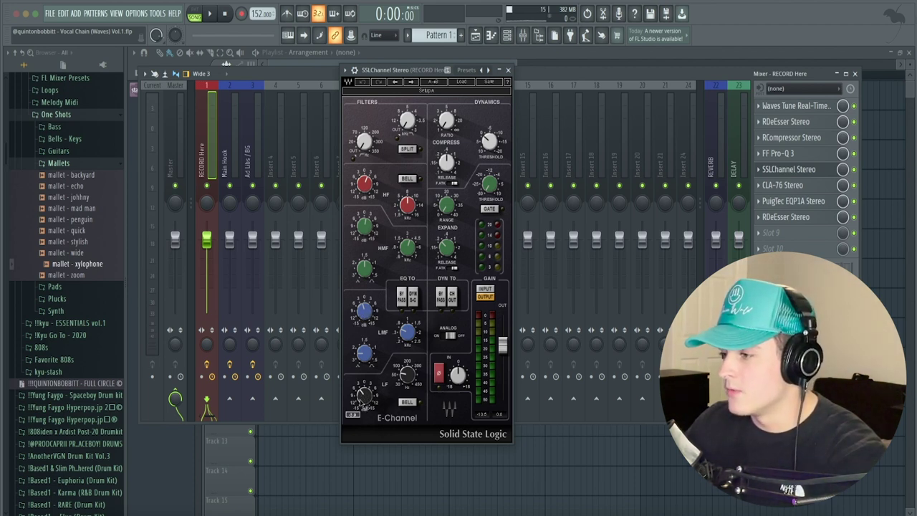
pyautogui.click(782, 185)
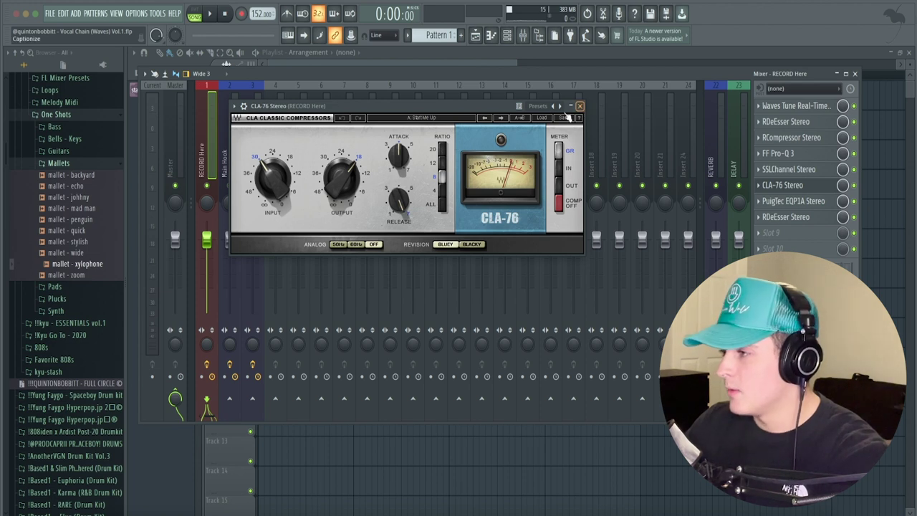
pyautogui.moveTo(361, 109); pyautogui.dragTo(368, 106)
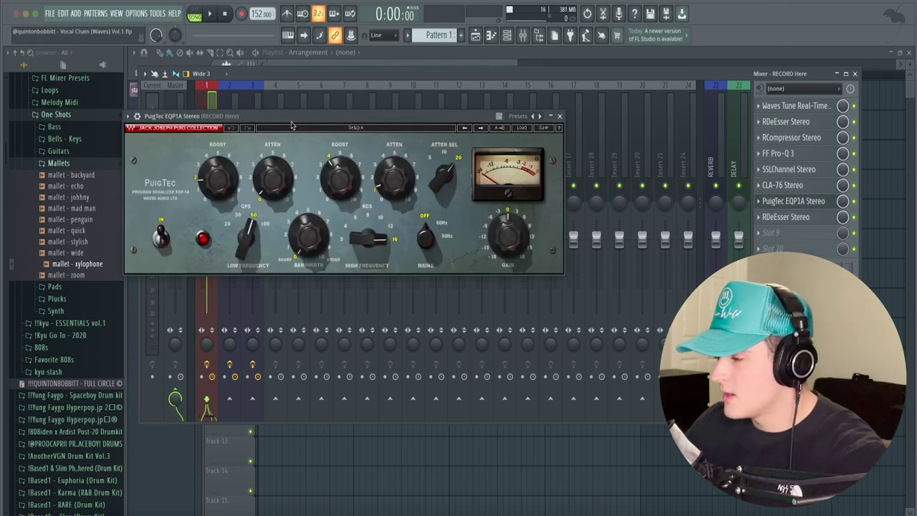
# - Review the boost and attenuation settings of PuigTec EQP1A and the threshold and range of the final RDeEsser
pyautogui.moveTo(298, 113); pyautogui.dragTo(376, 100)
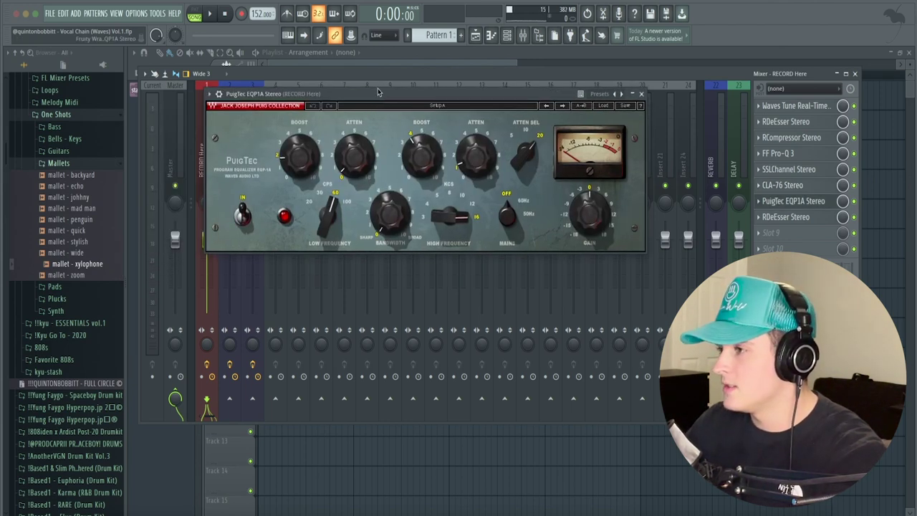
pyautogui.moveTo(377, 93); pyautogui.dragTo(372, 108)
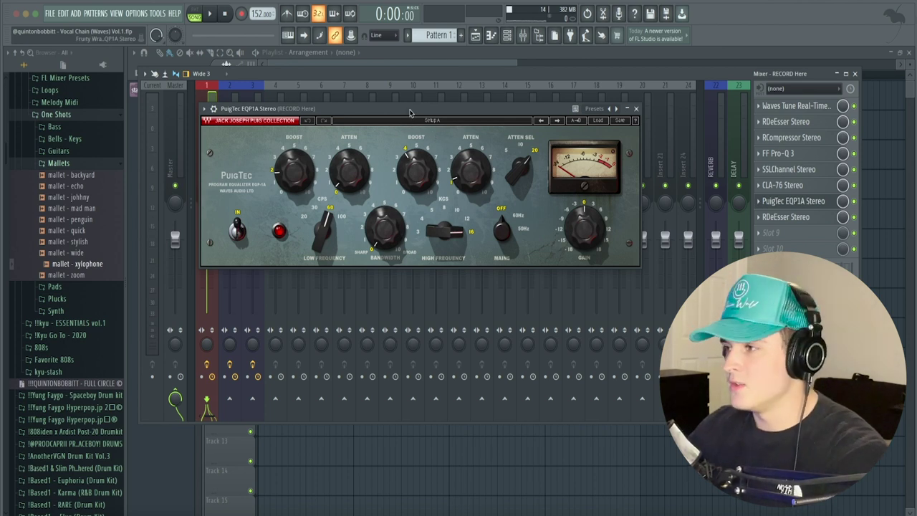
pyautogui.moveTo(405, 109)
pyautogui.mouseDown()
pyautogui.moveTo(415, 99)
pyautogui.moveTo(416, 113)
pyautogui.mouseUp()
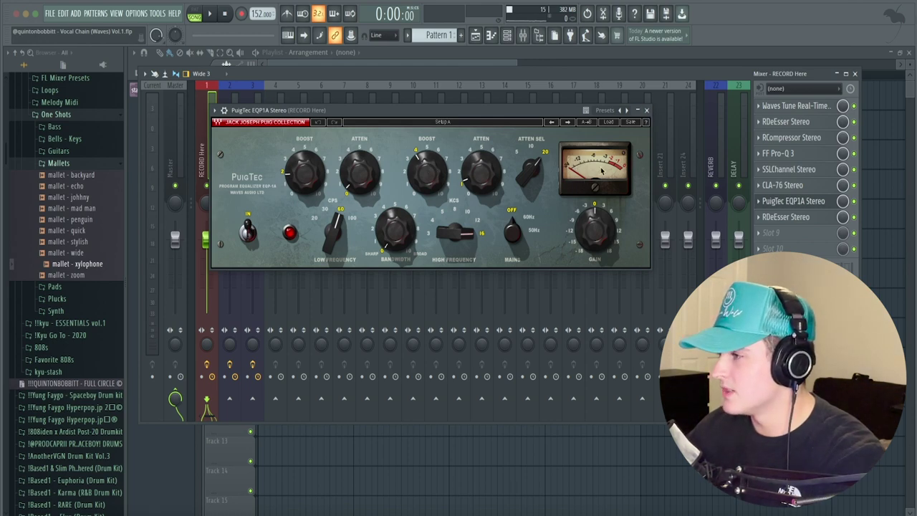
pyautogui.click(646, 110)
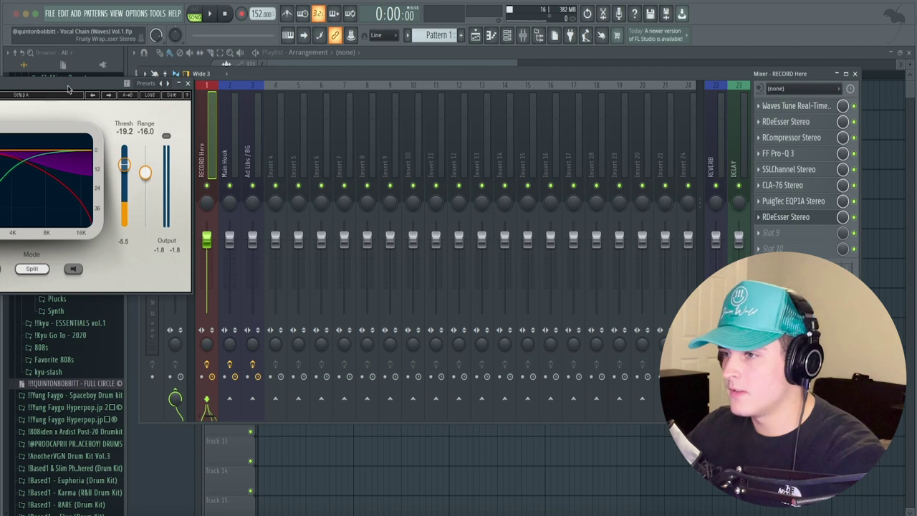
pyautogui.moveTo(68, 89); pyautogui.dragTo(405, 137)
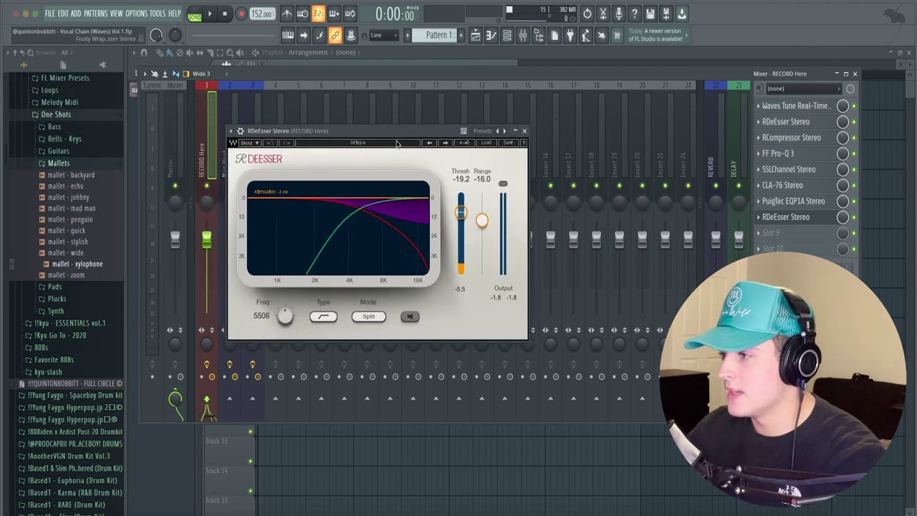
pyautogui.click(525, 132)
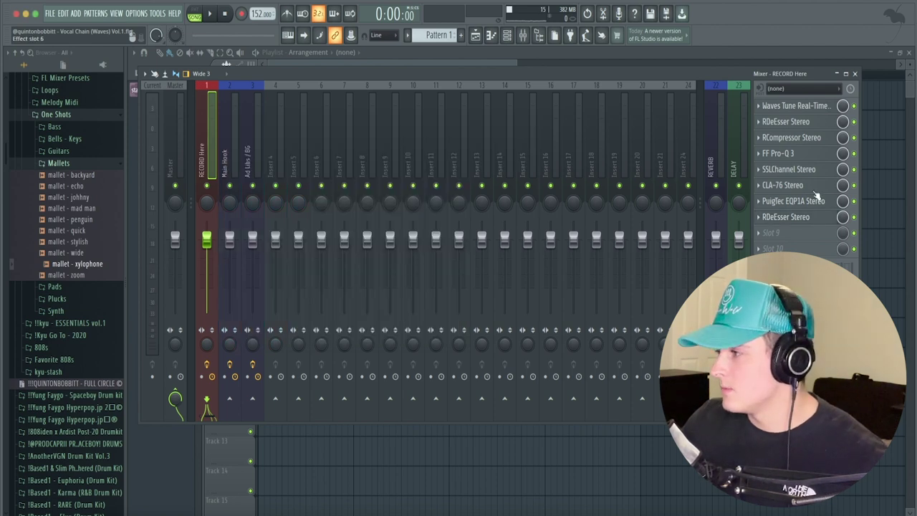
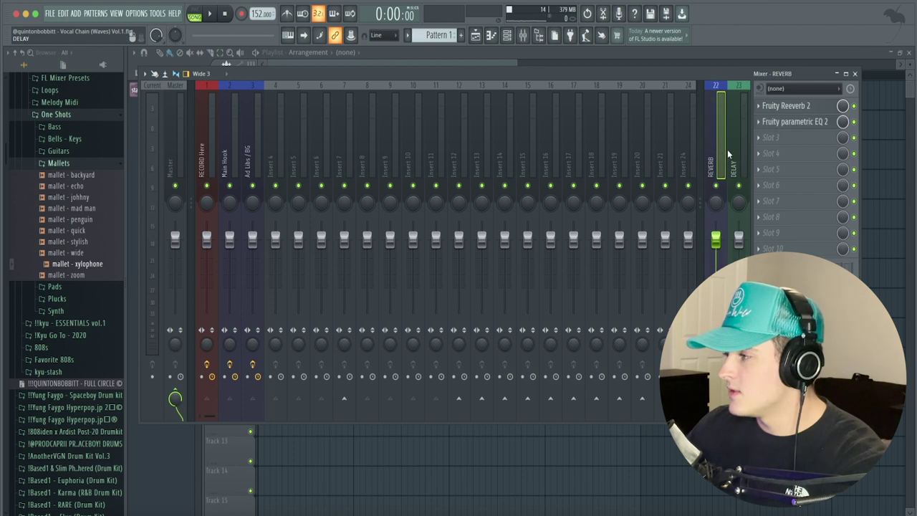
# - Check the DELAY track's effect slots and the RECORD Here track's send levels to REVERB and DELAY
pyautogui.click(745, 160)
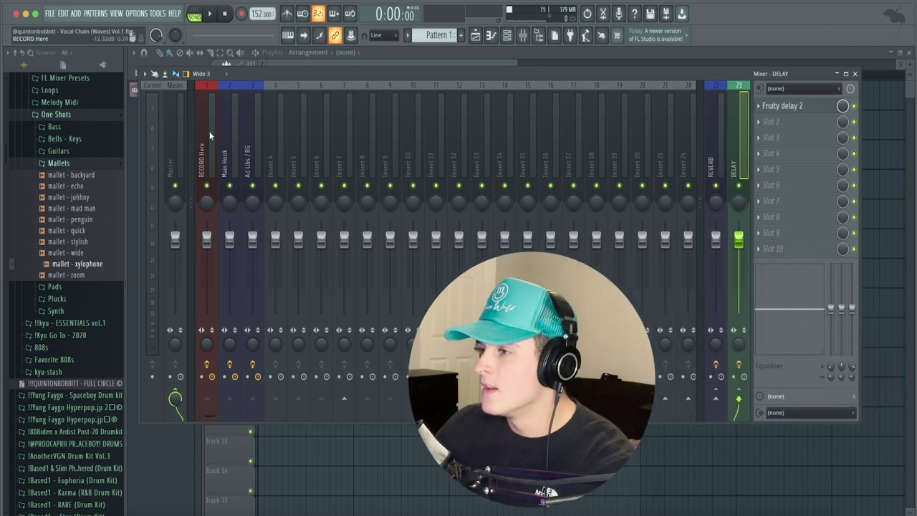
pyautogui.click(209, 131)
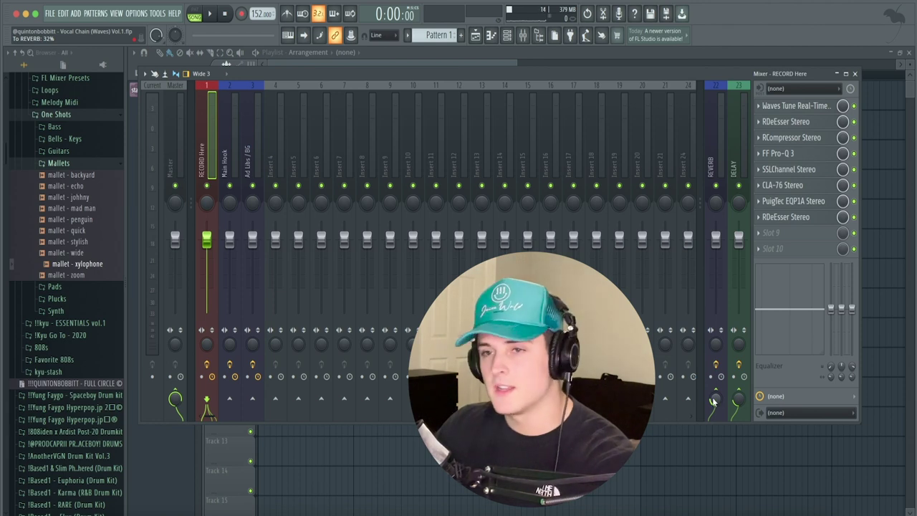
# - Examine Fruity Reeverb 2 and the low-cut curve of Fruity Parametric EQ 2 on the REVERB track
pyautogui.click(715, 143)
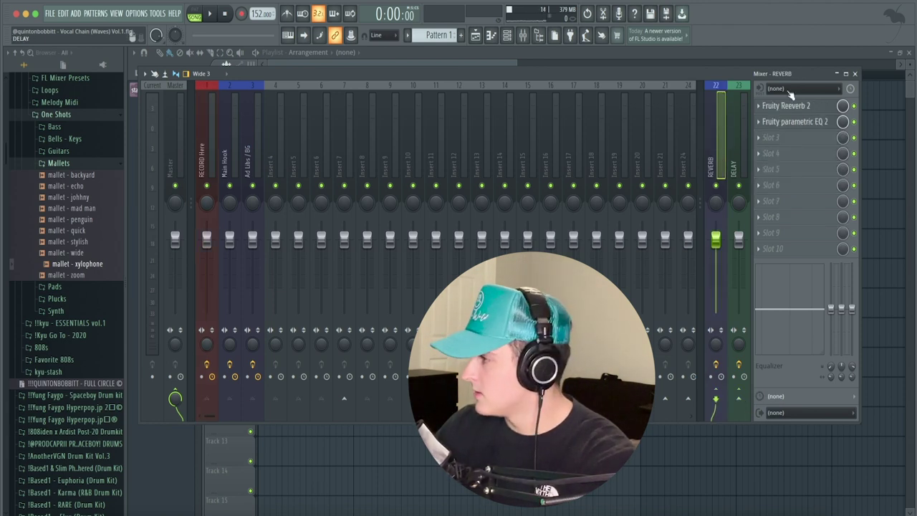
pyautogui.click(788, 106)
pyautogui.moveTo(334, 171); pyautogui.dragTo(359, 158)
pyautogui.click(479, 158)
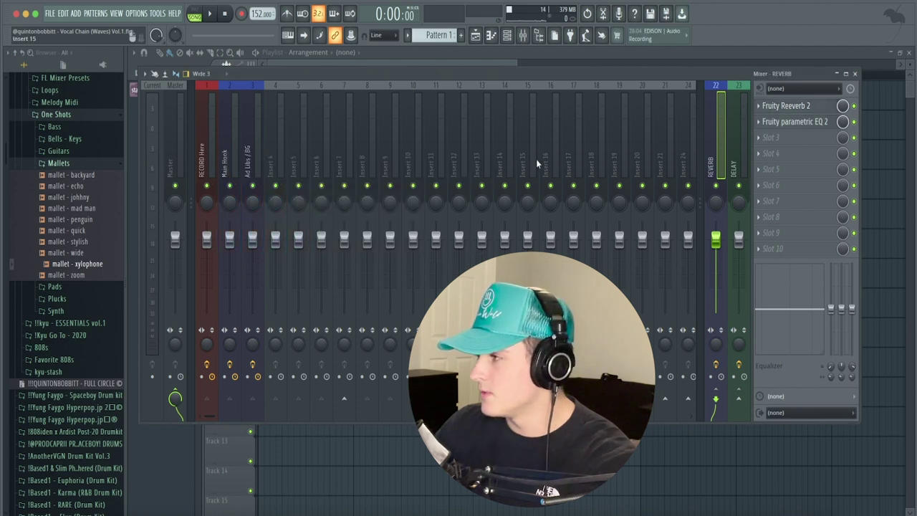
pyautogui.click(792, 122)
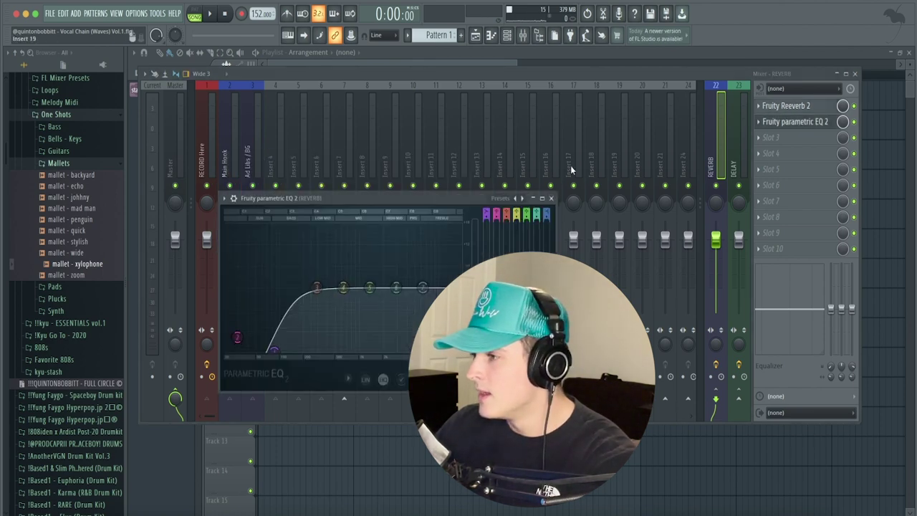
pyautogui.click(551, 198)
# - Examine the Fruity Delay 2 feedback and time settings on the DELAY track and return to the RECORD Here track
pyautogui.click(739, 136)
pyautogui.click(783, 106)
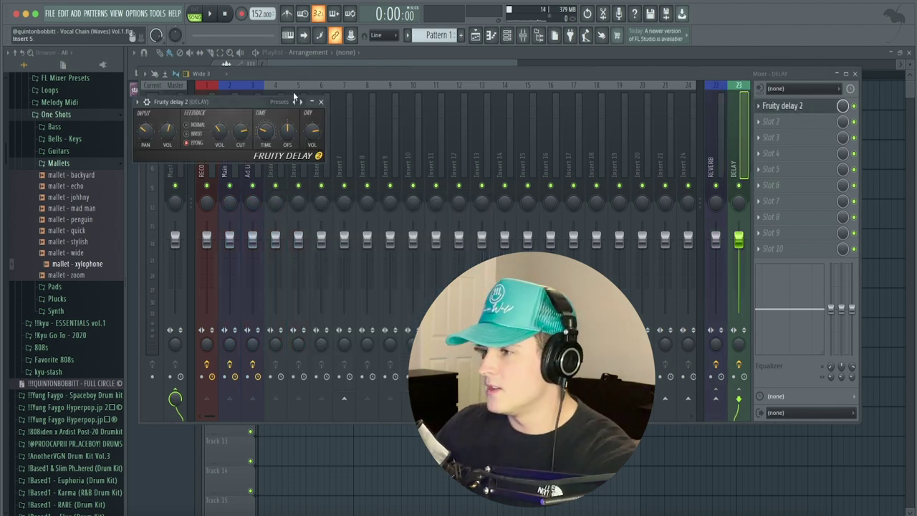
pyautogui.moveTo(220, 101); pyautogui.dragTo(412, 117)
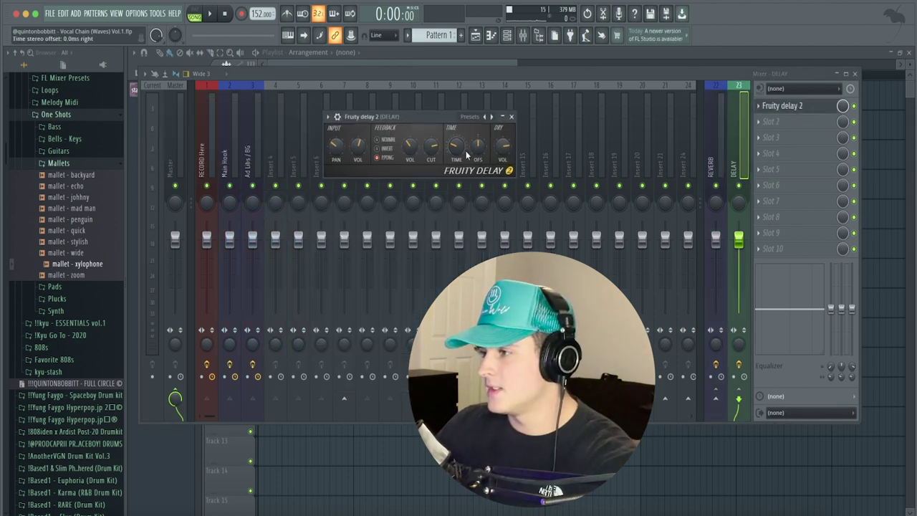
pyautogui.click(511, 116)
pyautogui.click(206, 144)
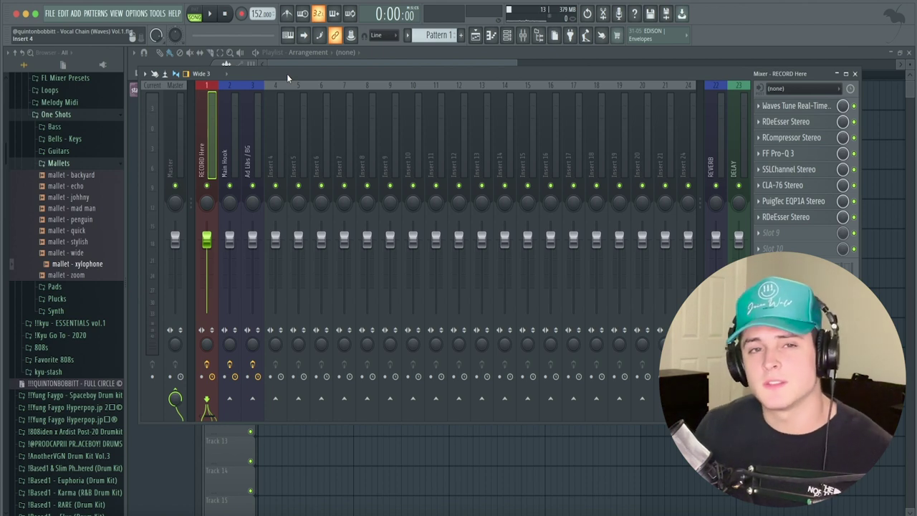
# - Set the audio input of the RECORD Here mixer track to the mono Input 1
pyautogui.click(777, 88)
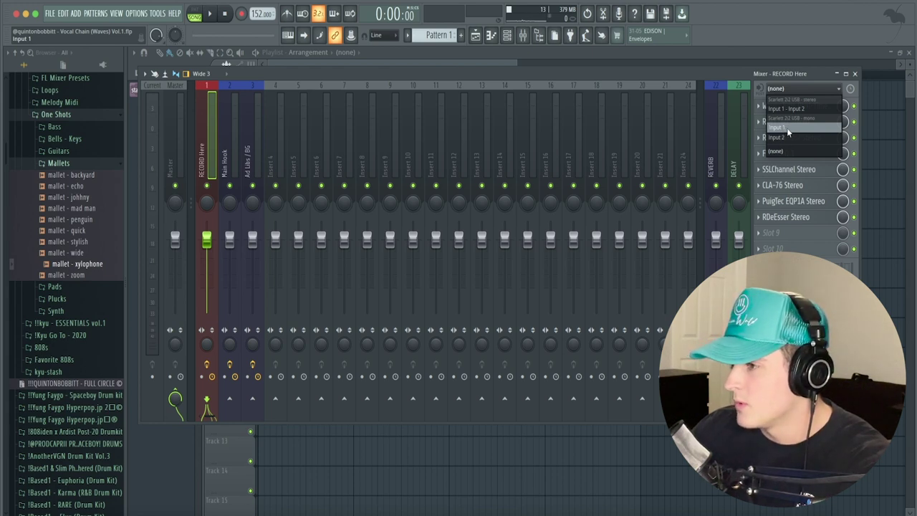
pyautogui.click(787, 128)
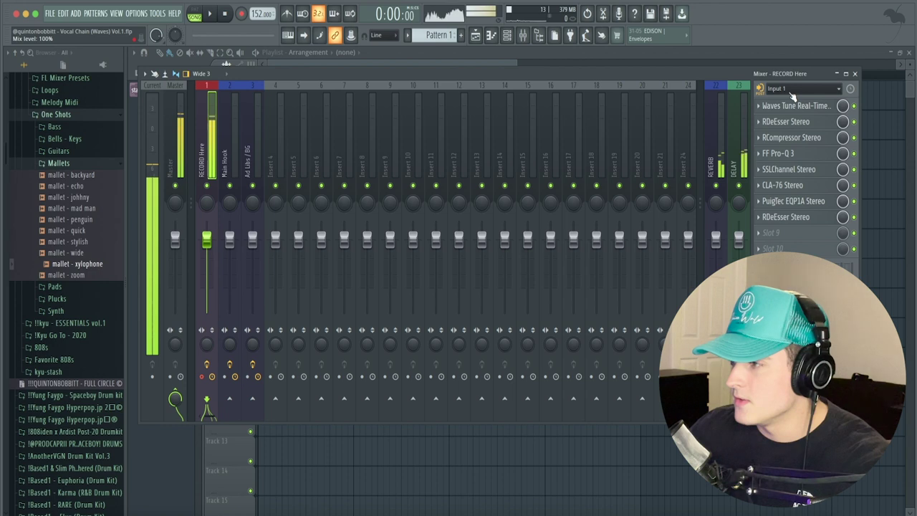
# - Place the staged - 152BPM beat at the start of the playlist and move it down to Track 13
pyautogui.click(316, 65)
pyautogui.moveTo(154, 92); pyautogui.dragTo(264, 367)
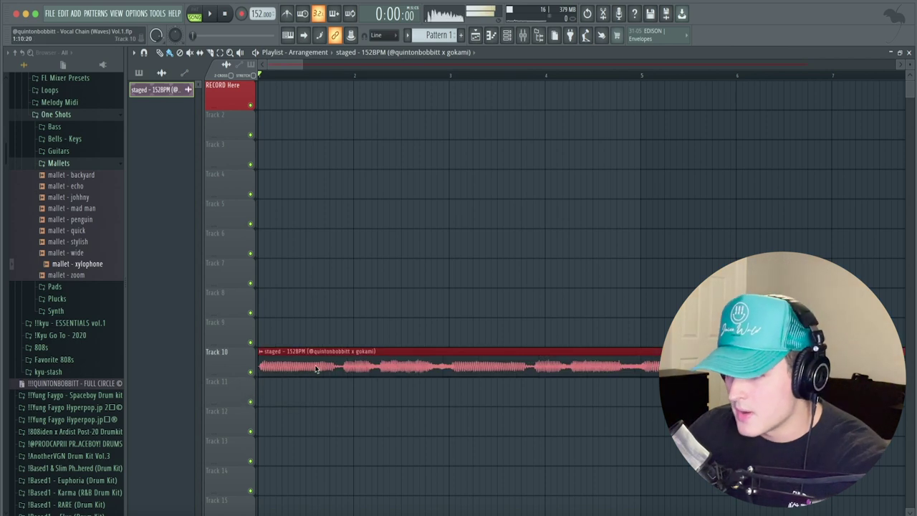
pyautogui.moveTo(323, 368); pyautogui.dragTo(249, 462)
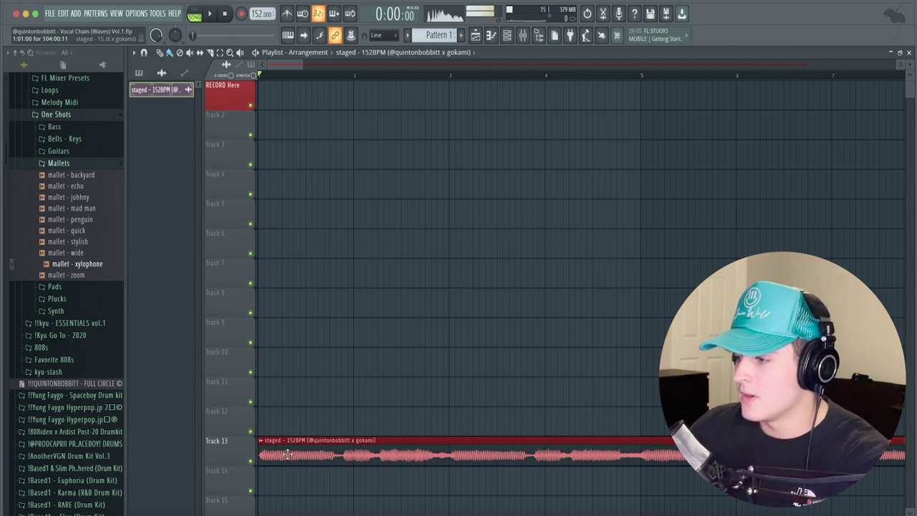
# - Check the scale and root key in Waves Tune Real-Time on the RECORD Here track and return to the playlist
pyautogui.click(522, 36)
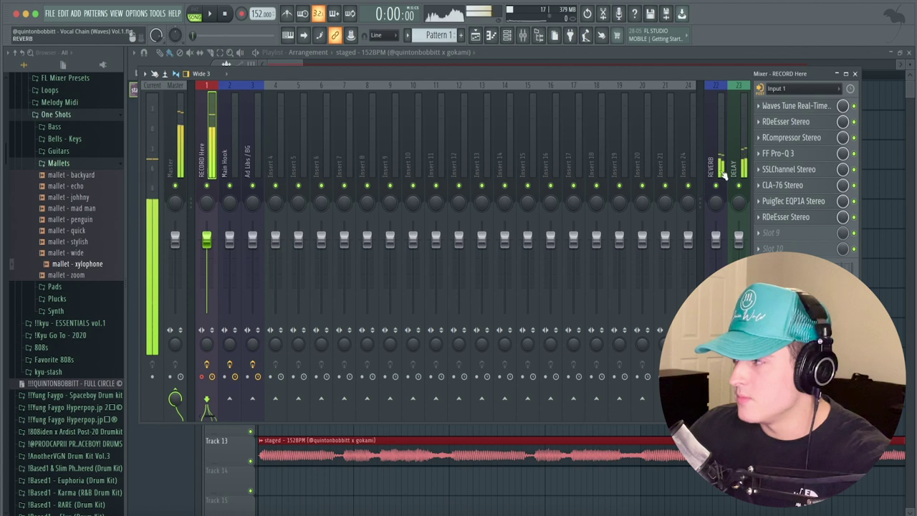
pyautogui.click(788, 105)
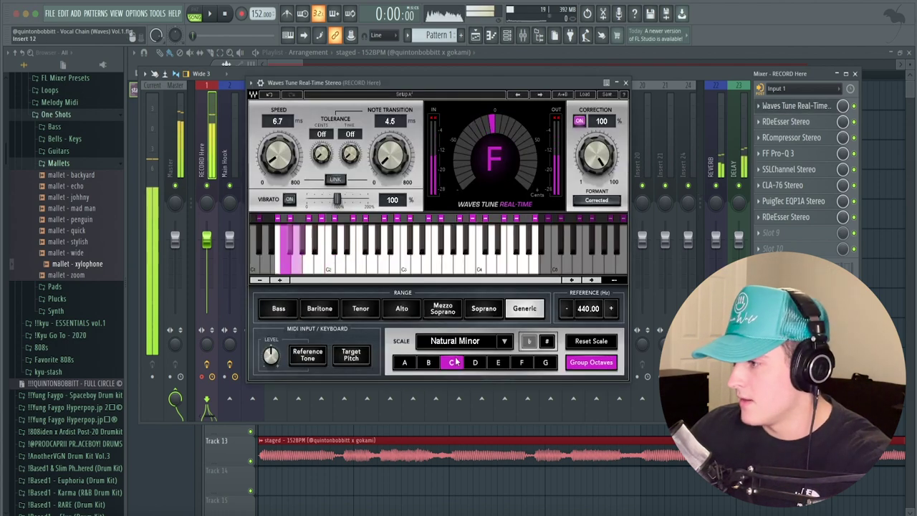
pyautogui.press('F5')
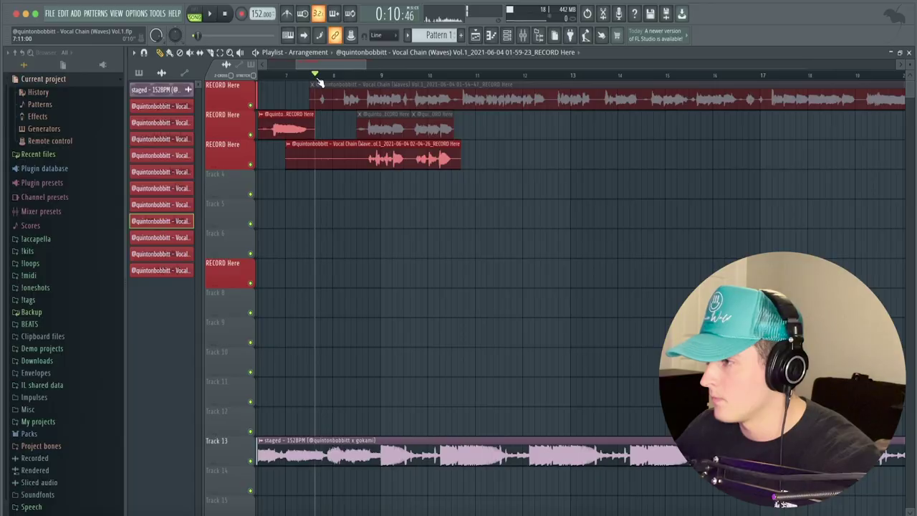
# - Record more vocals over the beat from about bar 7 of the playlist
pyautogui.press('r')
pyautogui.press('space')
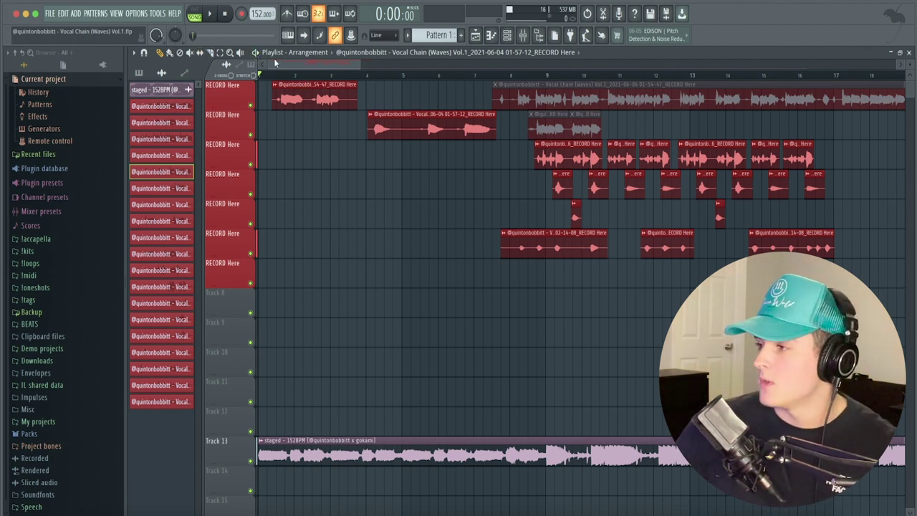
# - Play back the full vocal and beat arrangement from the start of the playlist, then stop it
pyautogui.press('space')
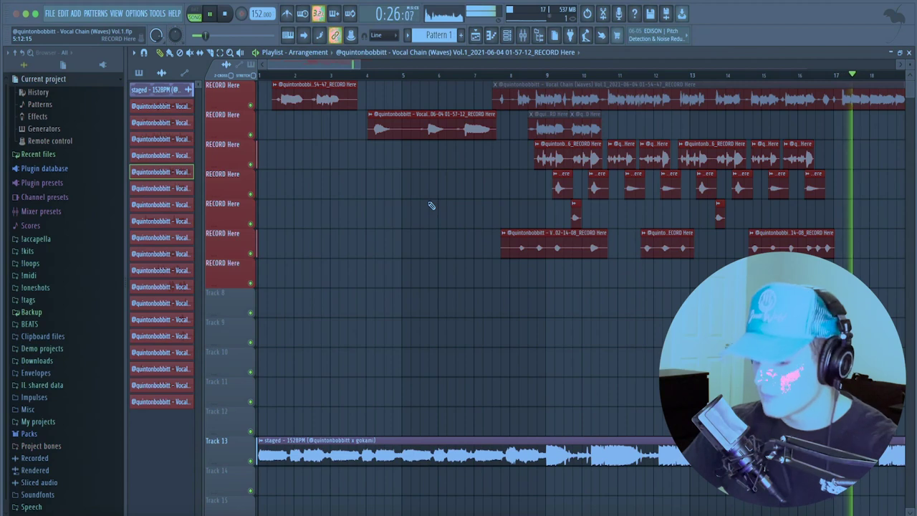
pyautogui.press('space')
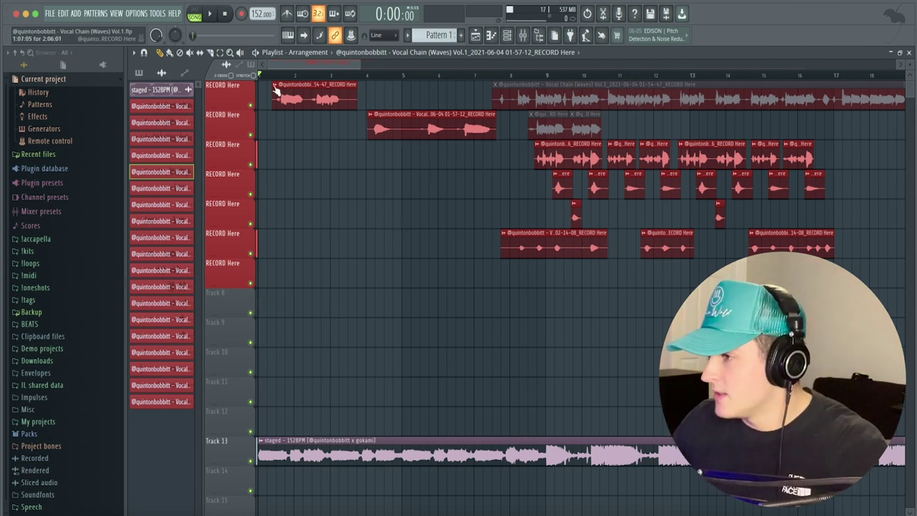
# - Check the mixer track assignment of the first vocal clip on the top playlist track
pyautogui.click(297, 153)
pyautogui.doubleClick(292, 87)
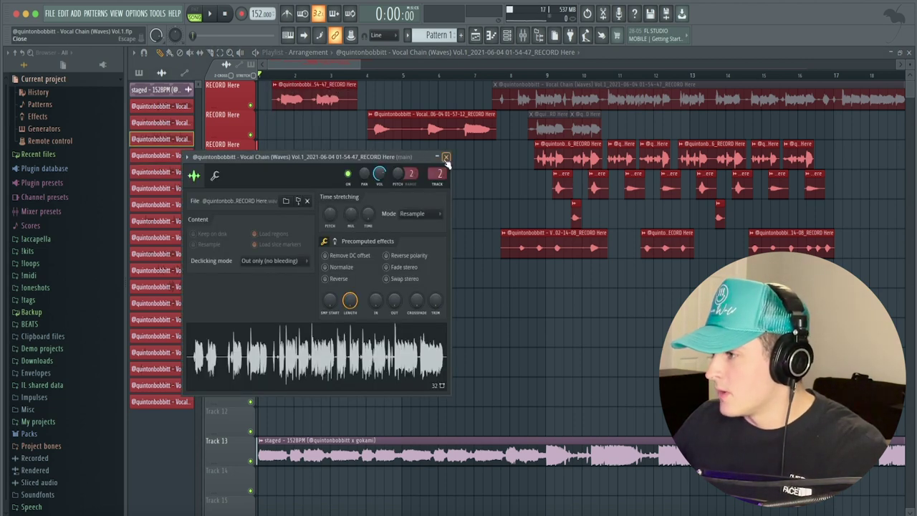
pyautogui.click(446, 157)
# - Compare the effect chains of the RECORD Here track and the two main tracks in the mixer
pyautogui.click(523, 35)
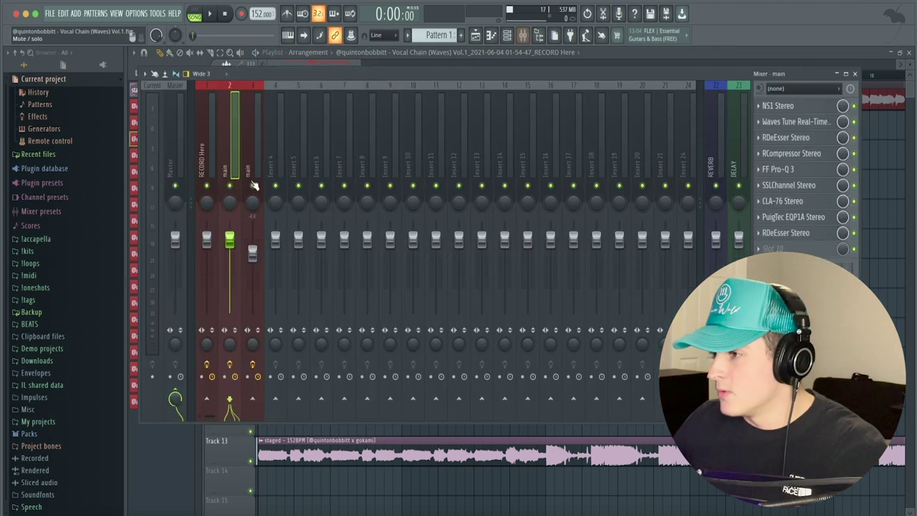
pyautogui.click(254, 141)
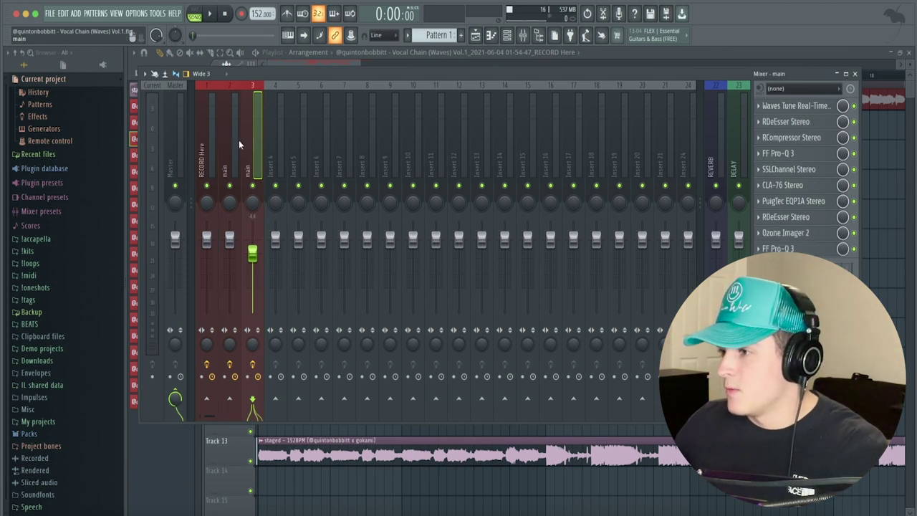
pyautogui.click(233, 142)
pyautogui.moveTo(210, 135); pyautogui.dragTo(235, 134)
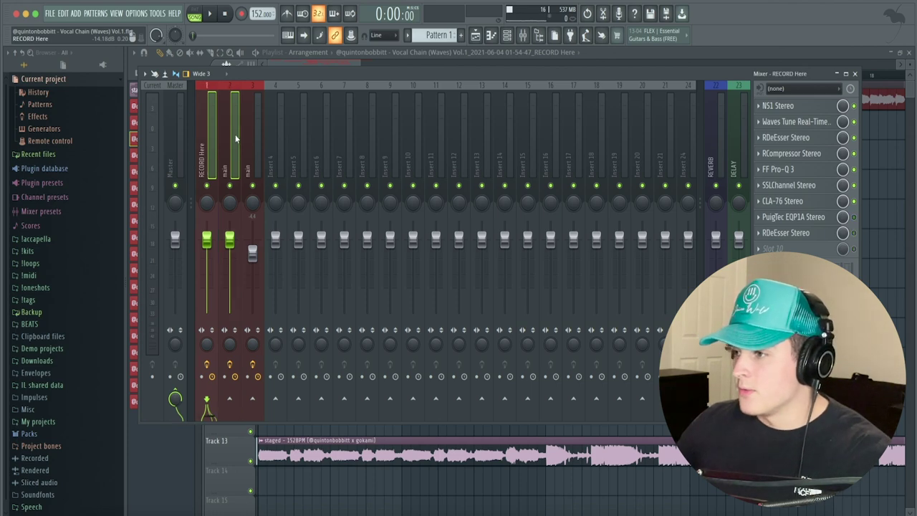
pyautogui.click(233, 146)
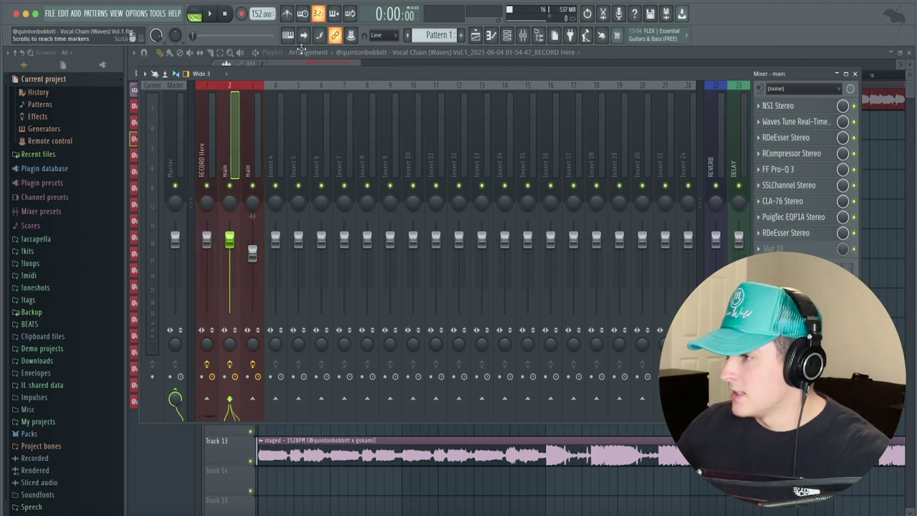
# - Recheck the first vocal clip's channel settings and play the arrangement from just before that clip
pyautogui.click(309, 51)
pyautogui.doubleClick(308, 98)
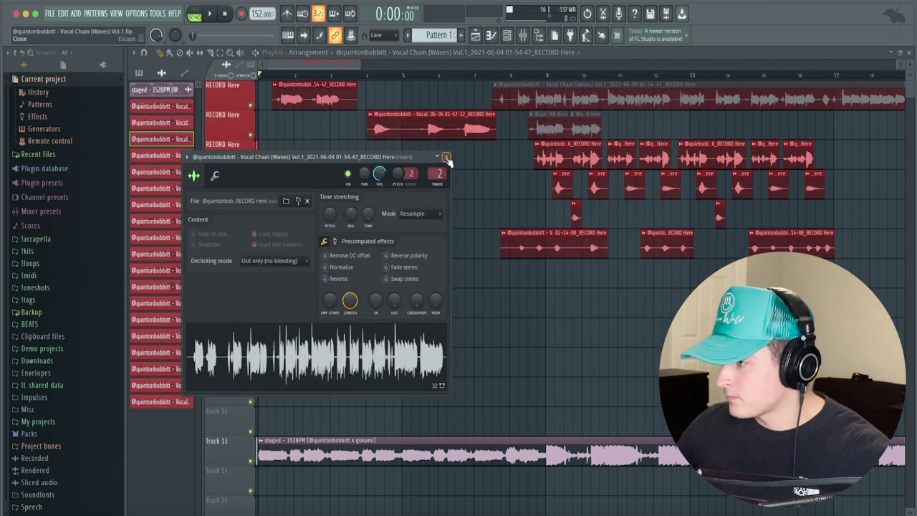
pyautogui.click(447, 158)
pyautogui.click(277, 75)
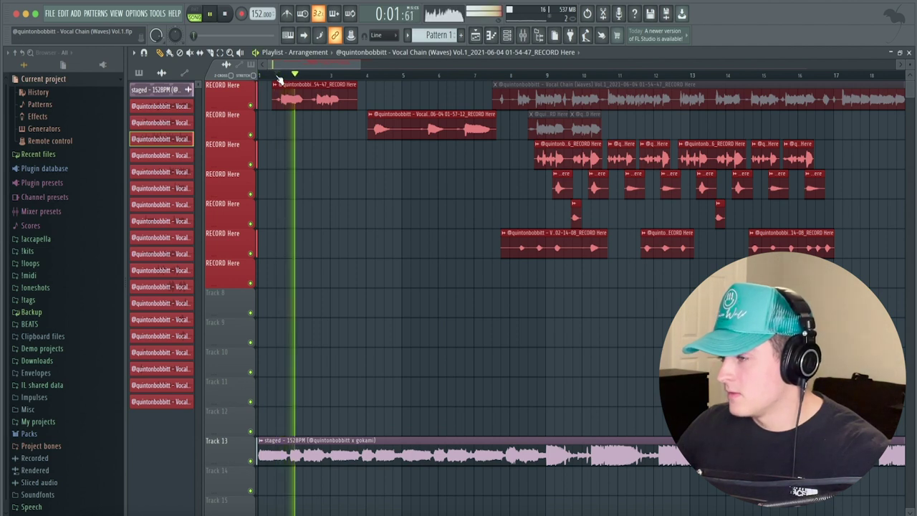
# - Check the mixer routing of the vocal clip at bar 4 on the second playlist track and listen to it
pyautogui.doubleClick(398, 128)
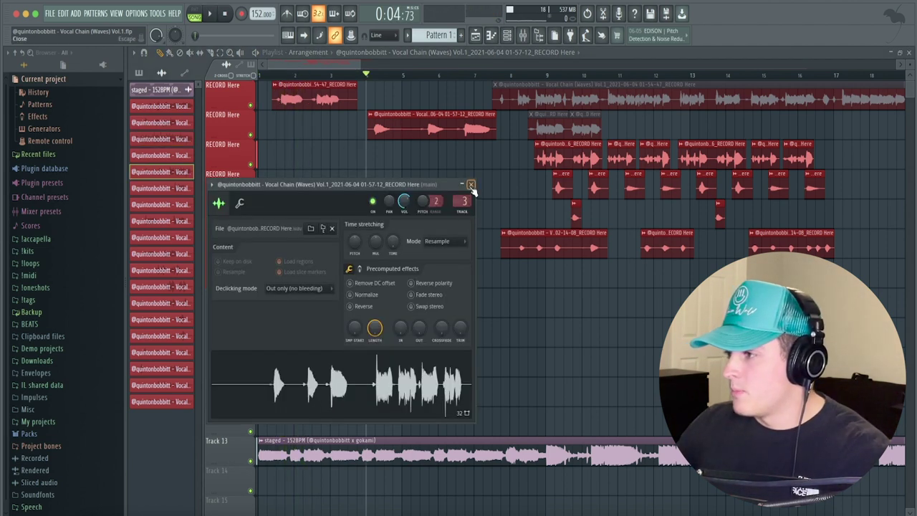
pyautogui.click(471, 185)
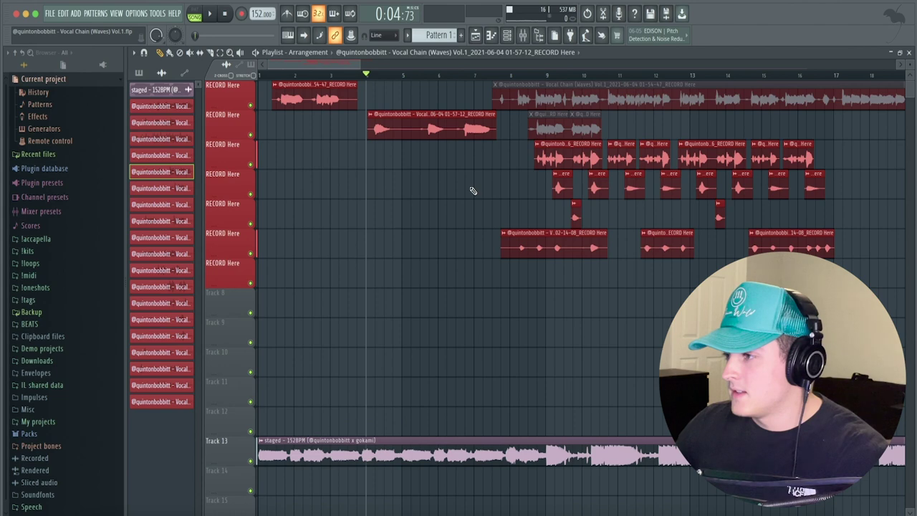
pyautogui.press('space')
pyautogui.press('space')
# - Examine the final FF Pro-Q 3 and the Ozone Imager 2 slot on mixer track 3, main
pyautogui.press('F9')
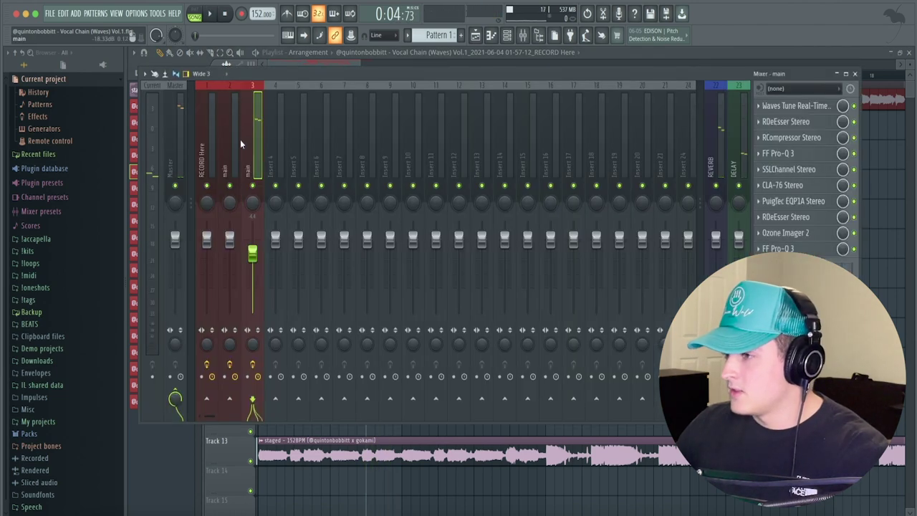
pyautogui.click(781, 247)
pyautogui.click(783, 245)
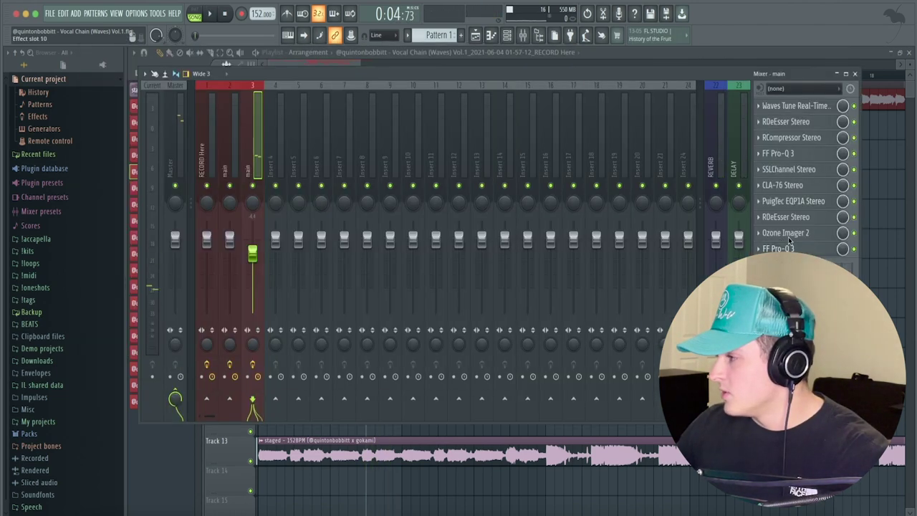
pyautogui.press('F9')
# - Move the playhead to about bar 8.5 and check the mixer routing of the third playlist track's vocal clips
pyautogui.click(528, 75)
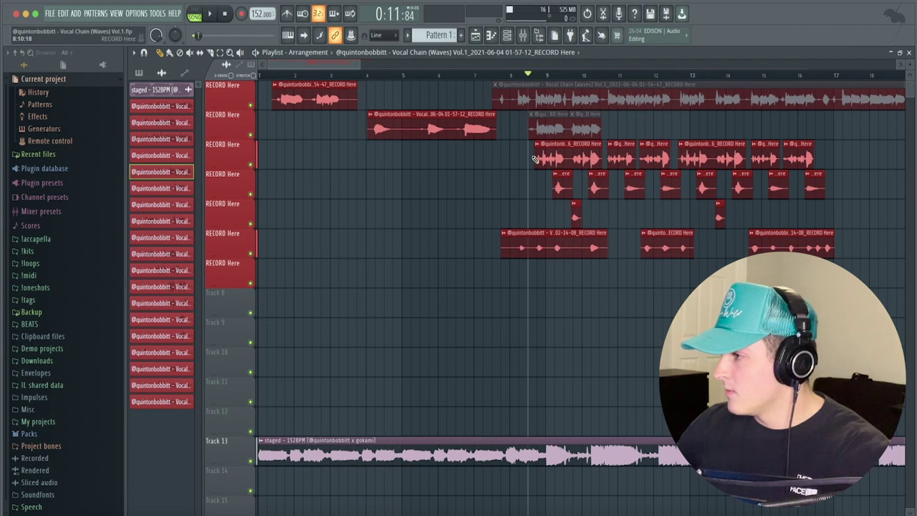
pyautogui.click(799, 144)
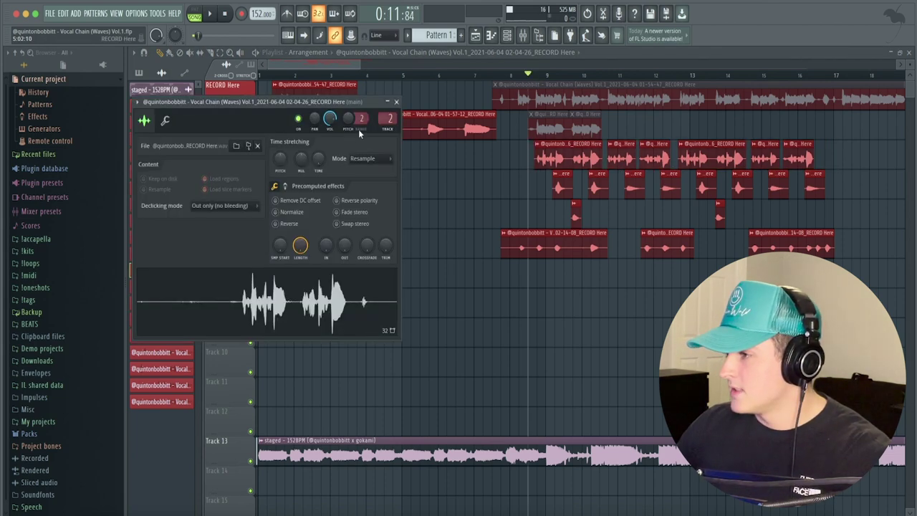
pyautogui.click(393, 90)
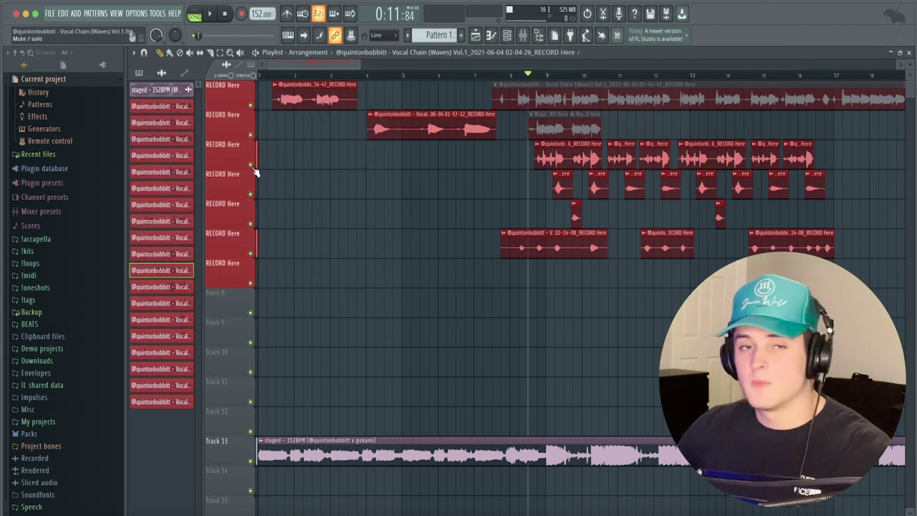
# - Solo the third playlist track and play its vocals from the playhead
pyautogui.keyDown('ctrl'); pyautogui.click(251, 165); pyautogui.keyUp('ctrl')
pyautogui.press('space')
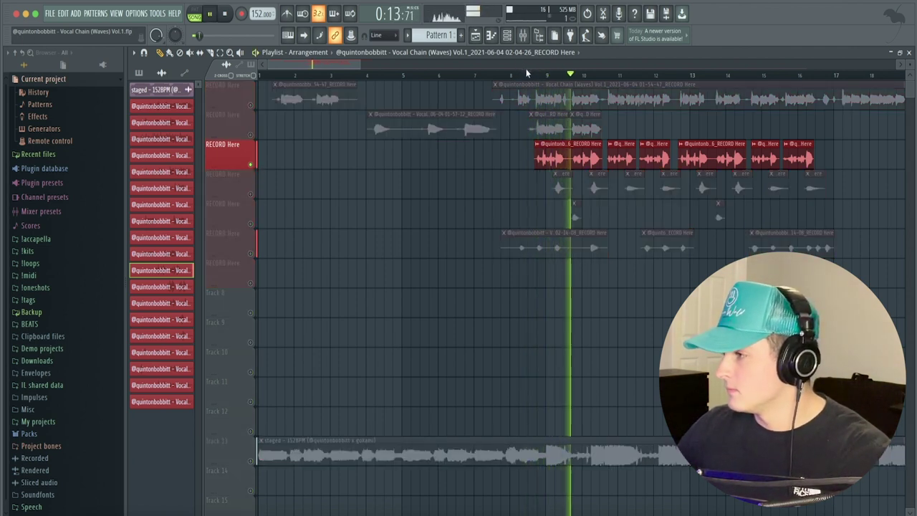
pyautogui.press('space')
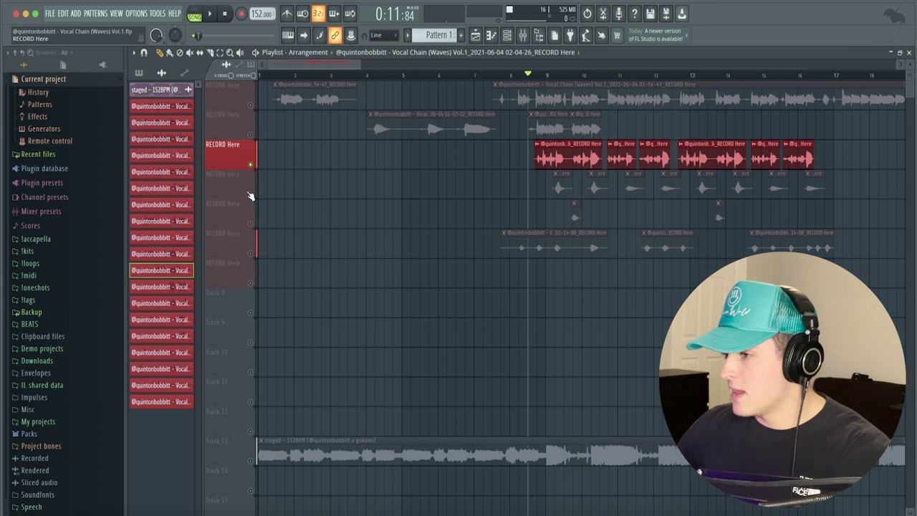
# - Unmute the fourth playlist track and check the mixer routing of its first vocal clip
pyautogui.click(251, 193)
pyautogui.doubleClick(565, 188)
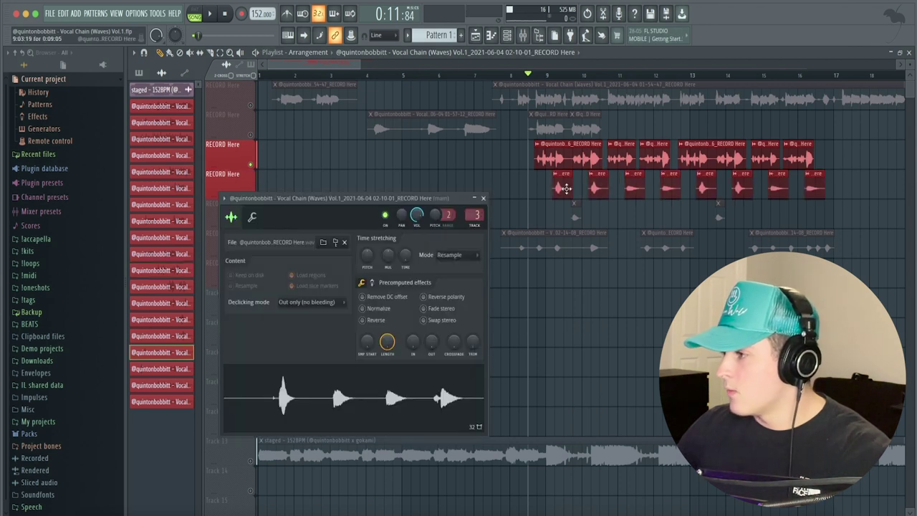
pyautogui.click(488, 204)
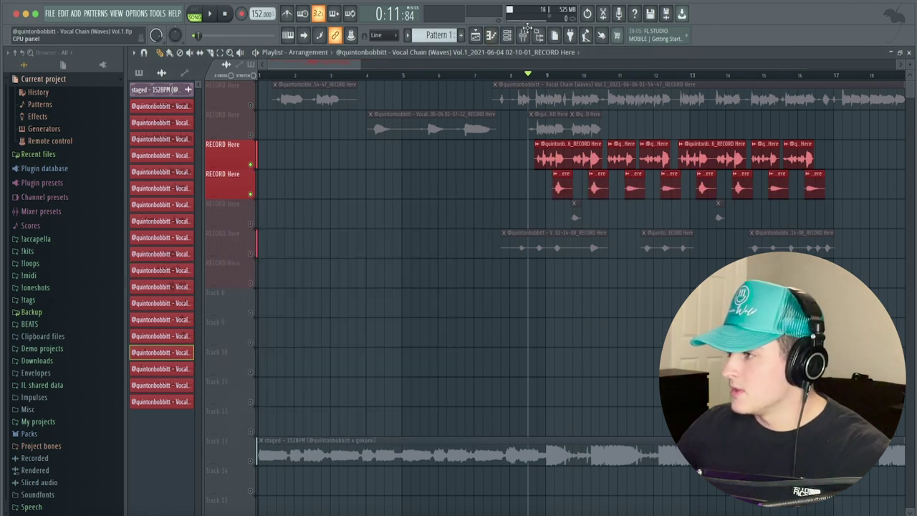
# - Unmute the fifth and sixth playlist tracks and listen to the four vocal layers together
pyautogui.click(251, 223)
pyautogui.click(252, 253)
pyautogui.press('space')
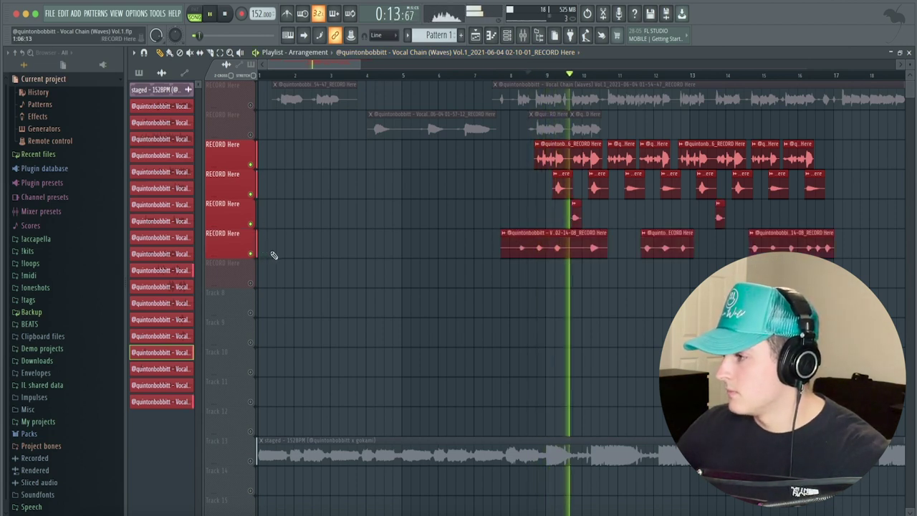
pyautogui.press('space')
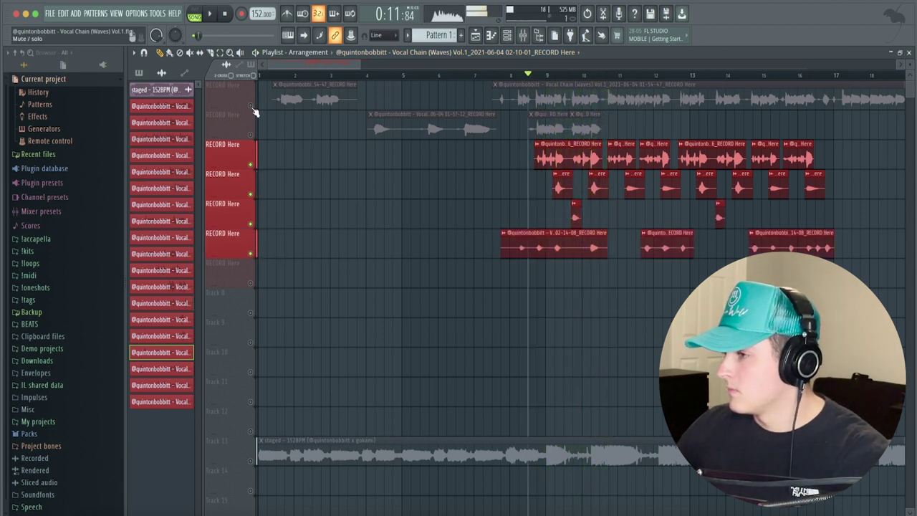